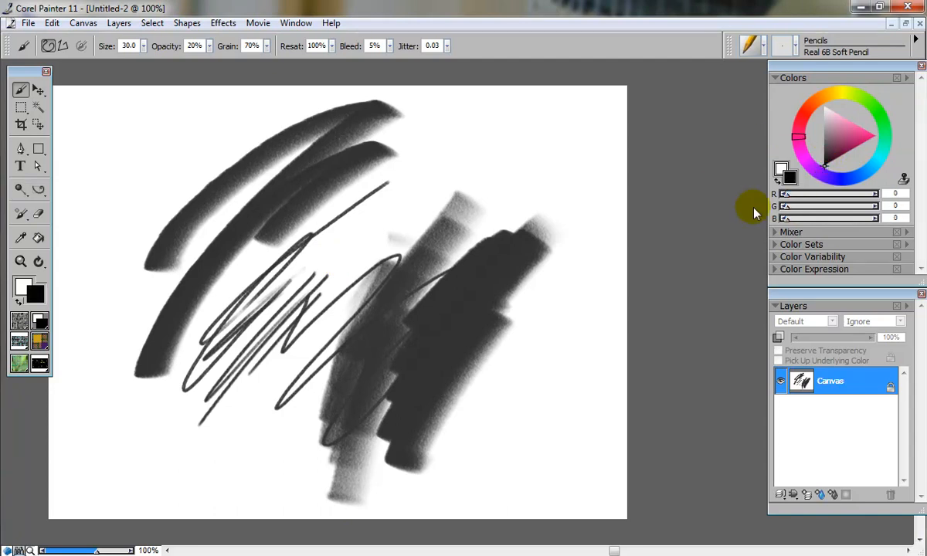
Step: Draw a loose looping stroke across the canvas with the Real 6B Soft Pencil
mouse_move(439, 320)
left_mouse_down()
mouse_move(431, 353)
mouse_move(456, 298)
mouse_move(434, 312)
mouse_move(411, 374)
mouse_move(409, 480)
mouse_move(412, 393)
mouse_move(540, 238)
mouse_move(399, 240)
mouse_move(483, 197)
mouse_move(453, 213)
mouse_move(331, 357)
mouse_move(355, 278)
mouse_move(280, 292)
mouse_move(304, 334)
mouse_move(277, 326)
mouse_move(300, 269)
mouse_move(430, 148)
mouse_move(390, 168)
mouse_move(406, 187)
mouse_move(251, 327)
mouse_move(495, 147)
mouse_move(465, 160)
mouse_move(481, 143)
mouse_move(570, 246)
mouse_move(521, 315)
mouse_move(557, 386)
mouse_move(547, 214)
mouse_move(279, 200)
mouse_move(326, 179)
mouse_move(224, 367)
left_mouse_up()
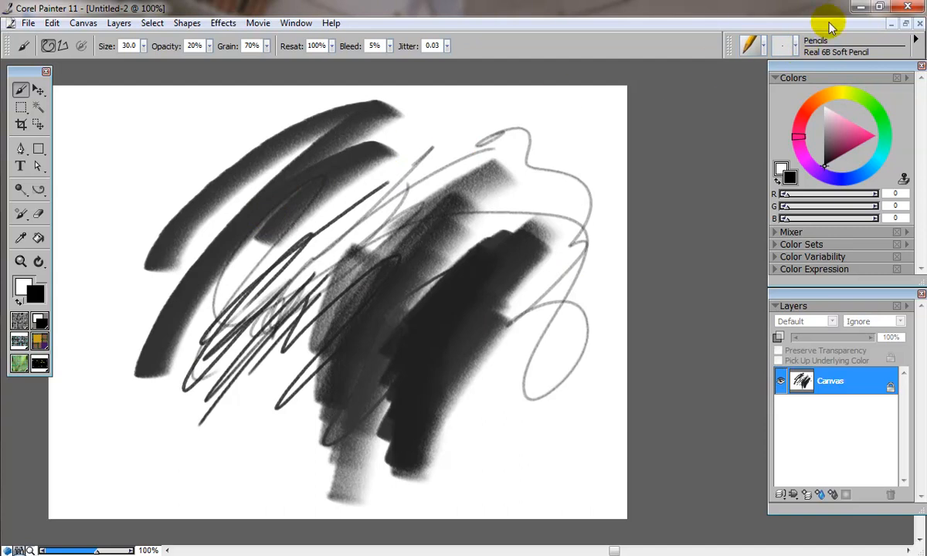
left_click(916, 40)
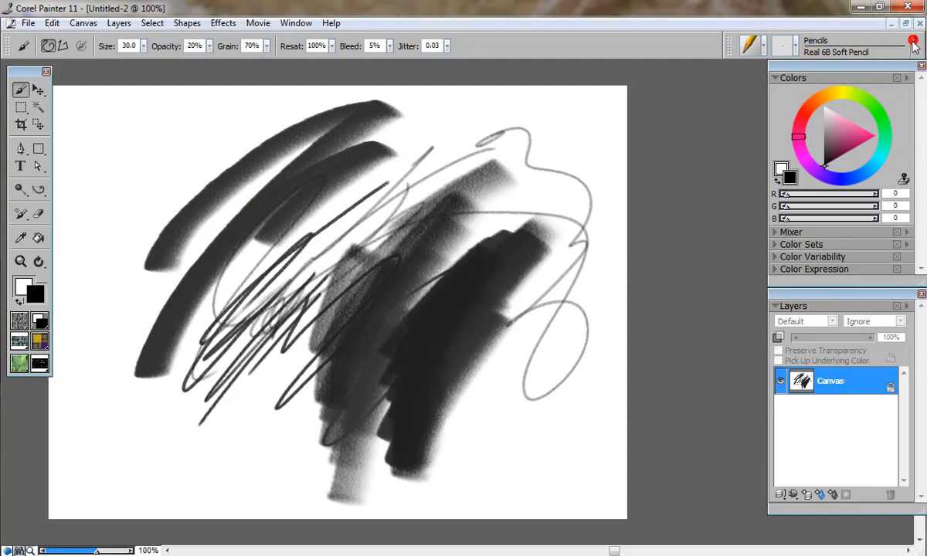
Step: Switch to the Real 4H Hard Pencil variant and sketch light strokes along the canvas's left side
left_click(784, 50)
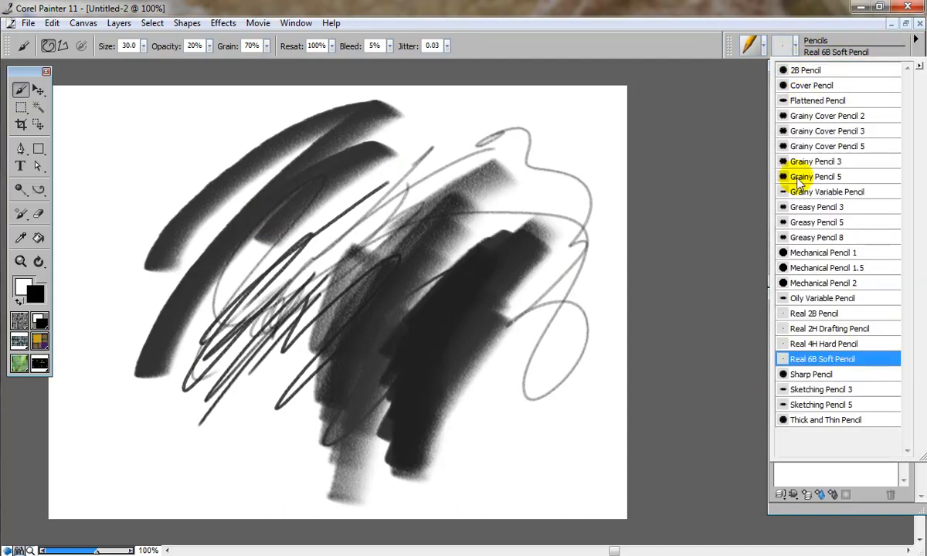
left_click(787, 345)
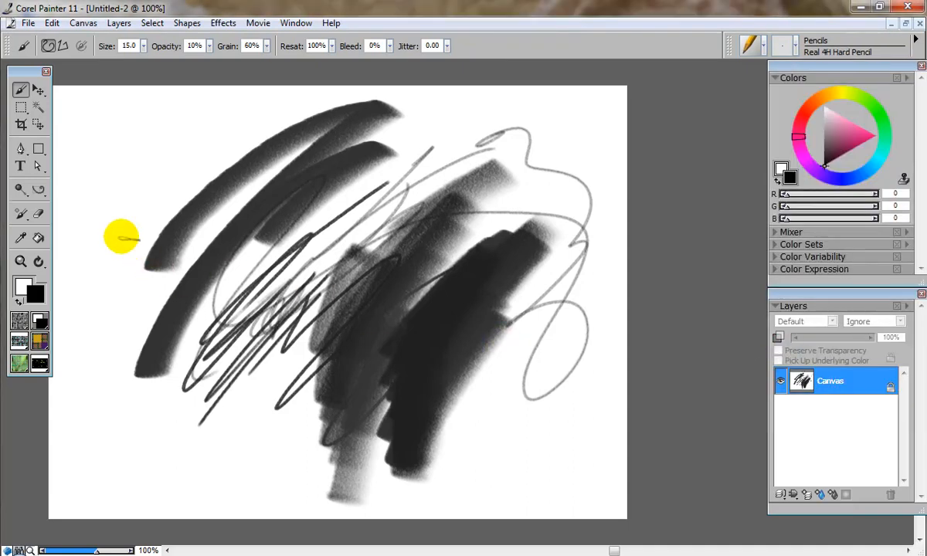
mouse_move(161, 180)
left_mouse_down()
mouse_move(108, 287)
mouse_move(108, 332)
left_mouse_up()
mouse_move(181, 357)
left_mouse_down()
mouse_move(166, 454)
mouse_move(224, 467)
mouse_move(228, 454)
mouse_move(221, 473)
mouse_move(259, 393)
mouse_move(248, 448)
mouse_move(223, 472)
mouse_move(219, 369)
mouse_move(107, 414)
left_mouse_up()
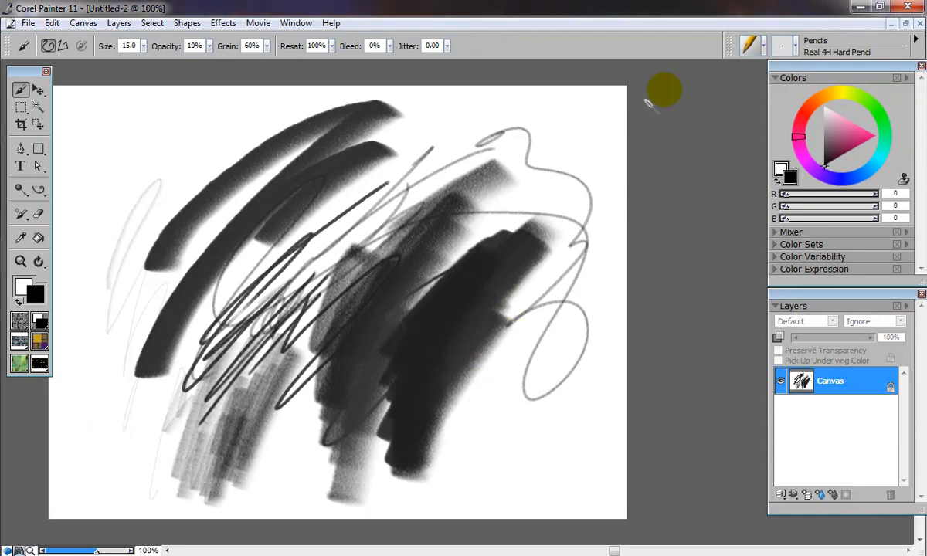
Step: Switch to the Real 2B Pencil variant and draw dark strokes through the middle of the sketch
mouse_move(799, 49)
left_mouse_down()
mouse_move(814, 183)
mouse_move(801, 344)
mouse_move(781, 314)
left_mouse_up()
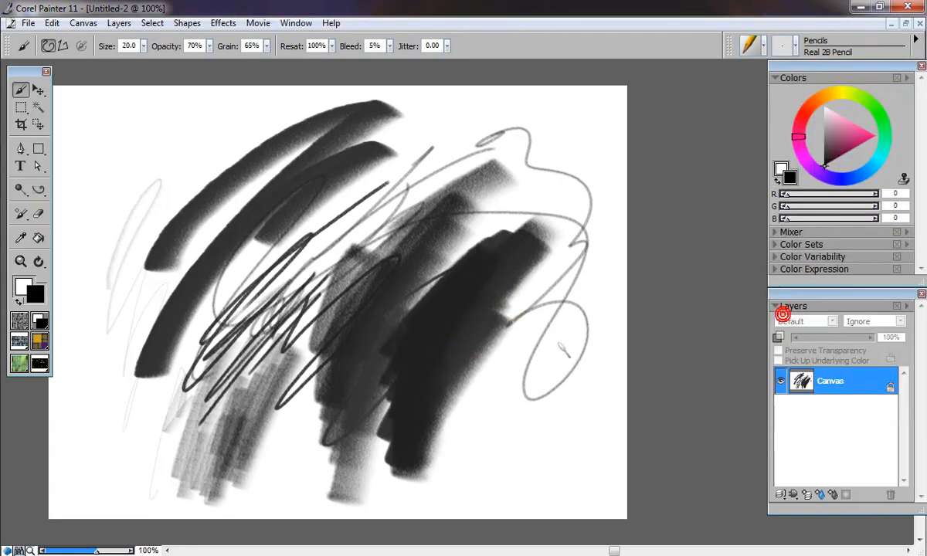
mouse_move(264, 310)
left_mouse_down()
mouse_move(341, 241)
mouse_move(335, 229)
mouse_move(319, 255)
mouse_move(377, 217)
mouse_move(381, 149)
mouse_move(448, 149)
left_mouse_up()
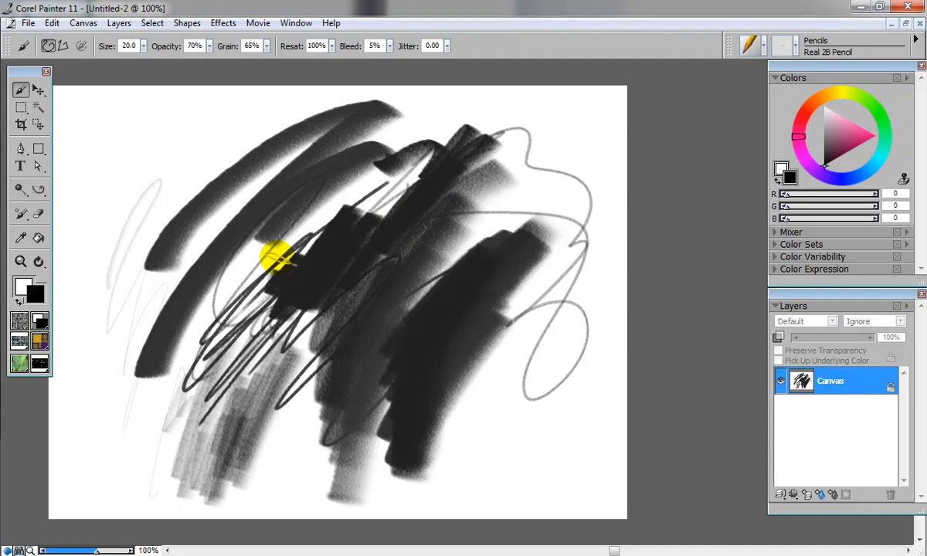
left_click_drag(199, 315, 233, 287)
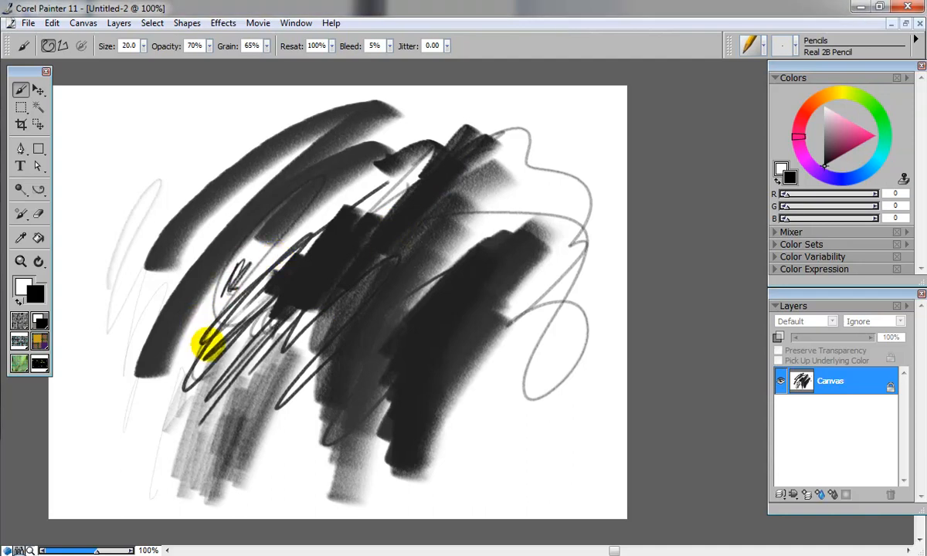
Step: Switch to the Flattened Pencil variant and scribble dense strokes over the canvas's left side
left_click(799, 43)
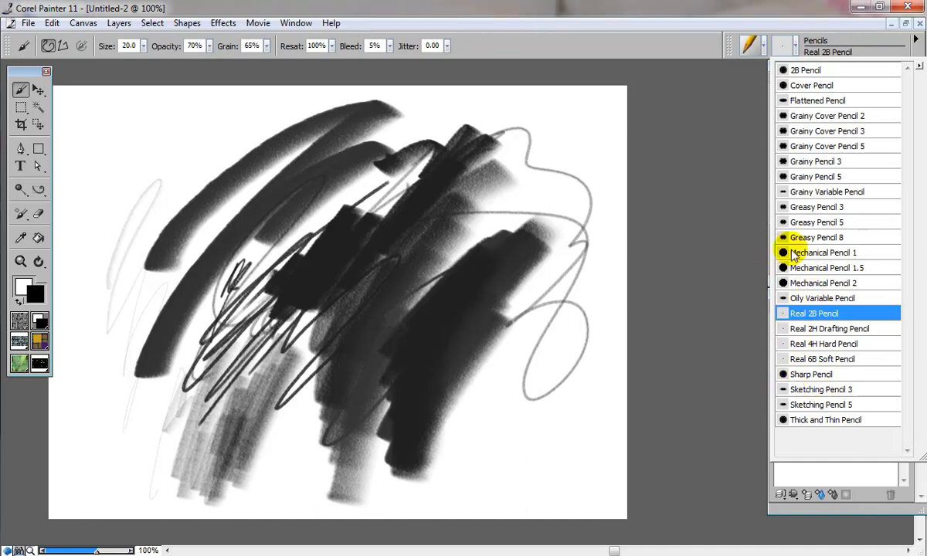
left_click(793, 106)
mouse_move(155, 220)
left_mouse_down()
mouse_move(182, 165)
mouse_move(139, 248)
mouse_move(173, 252)
mouse_move(130, 345)
left_mouse_up()
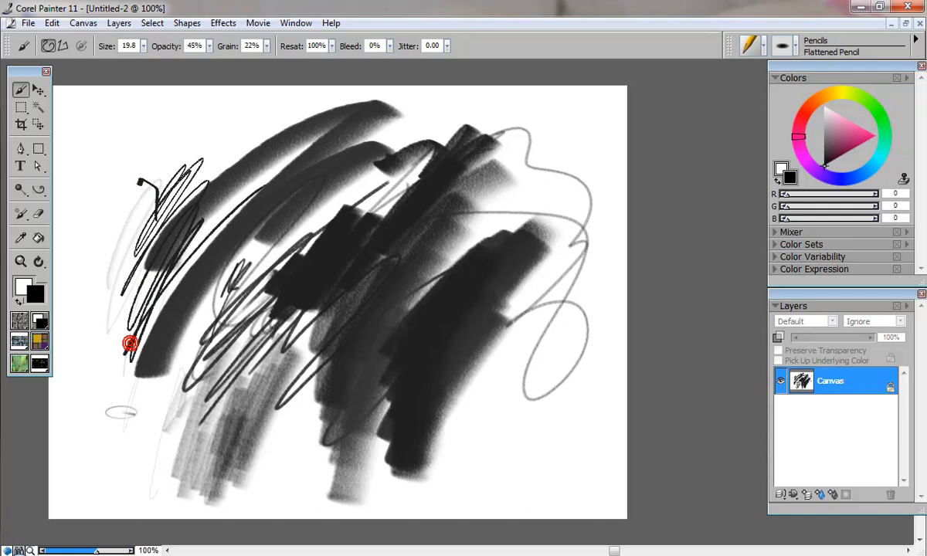
mouse_move(119, 406)
left_mouse_down()
mouse_move(249, 180)
mouse_move(97, 404)
mouse_move(153, 250)
mouse_move(106, 341)
mouse_move(139, 252)
mouse_move(195, 165)
mouse_move(144, 194)
mouse_move(94, 382)
mouse_move(184, 222)
mouse_move(199, 161)
mouse_move(112, 325)
mouse_move(161, 459)
mouse_move(258, 274)
mouse_move(155, 408)
mouse_move(288, 242)
left_mouse_up()
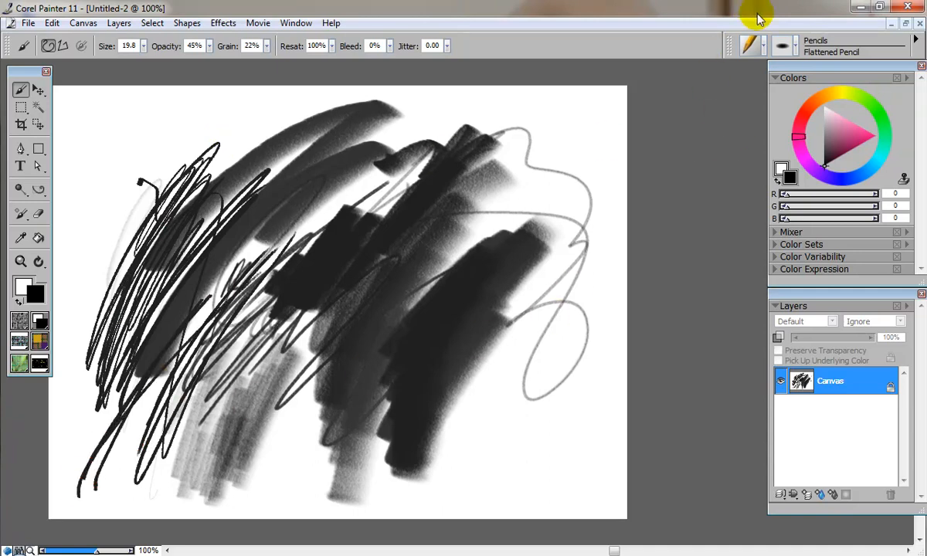
Step: Switch to the Gouache category, paint a broad black stroke, pick a pink colour and paint a pink stroke
left_click(764, 48)
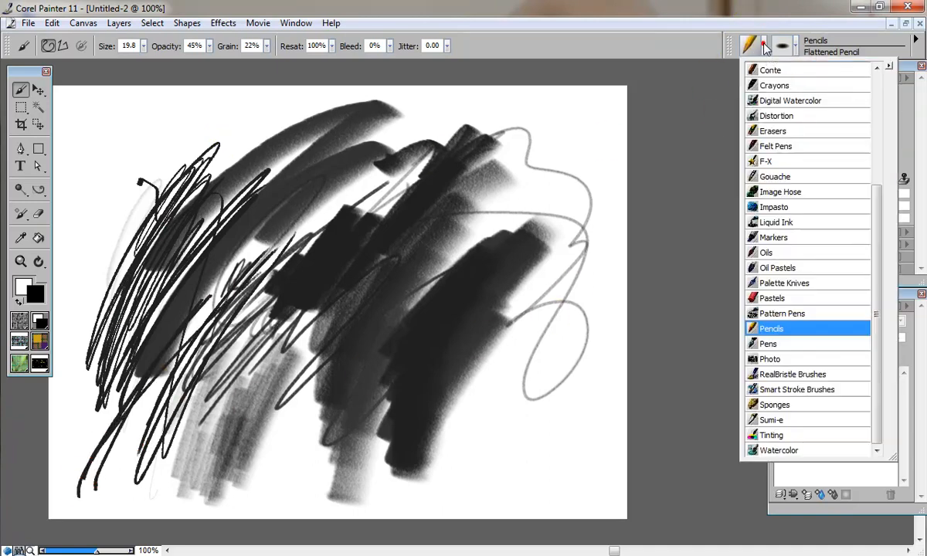
left_click(777, 177)
mouse_move(382, 238)
left_mouse_down()
mouse_move(259, 320)
mouse_move(231, 445)
left_mouse_up()
left_click(858, 133)
mouse_move(356, 224)
left_mouse_down()
mouse_move(325, 321)
mouse_move(435, 218)
mouse_move(418, 228)
left_mouse_up()
Step: Switch to the Fine Round Gouache 10 variant and paint pink strokes across the centre
right_click(418, 228)
left_click(456, 357)
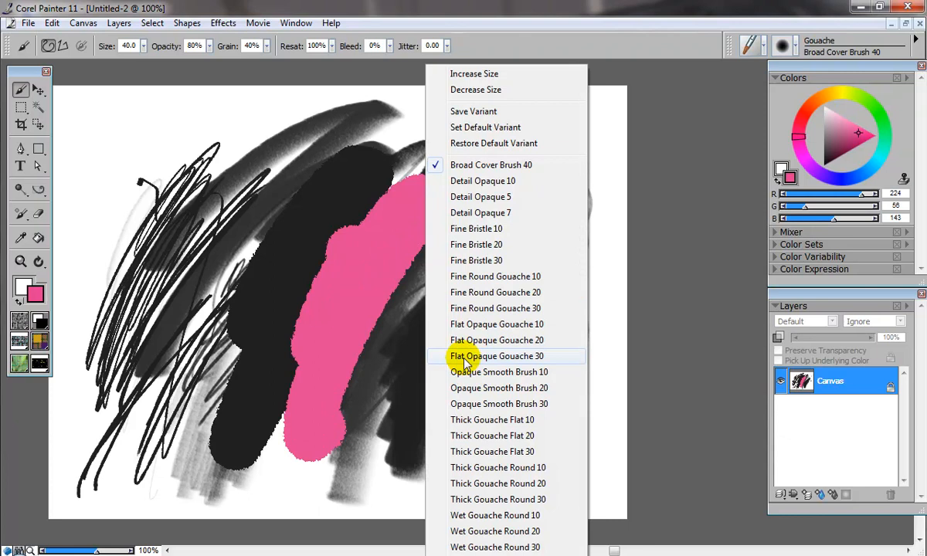
left_click(463, 276)
left_click_drag(382, 263, 355, 448)
mouse_move(331, 205)
left_mouse_down()
mouse_move(234, 435)
mouse_move(276, 242)
mouse_move(205, 437)
mouse_move(320, 250)
mouse_move(286, 441)
left_mouse_up()
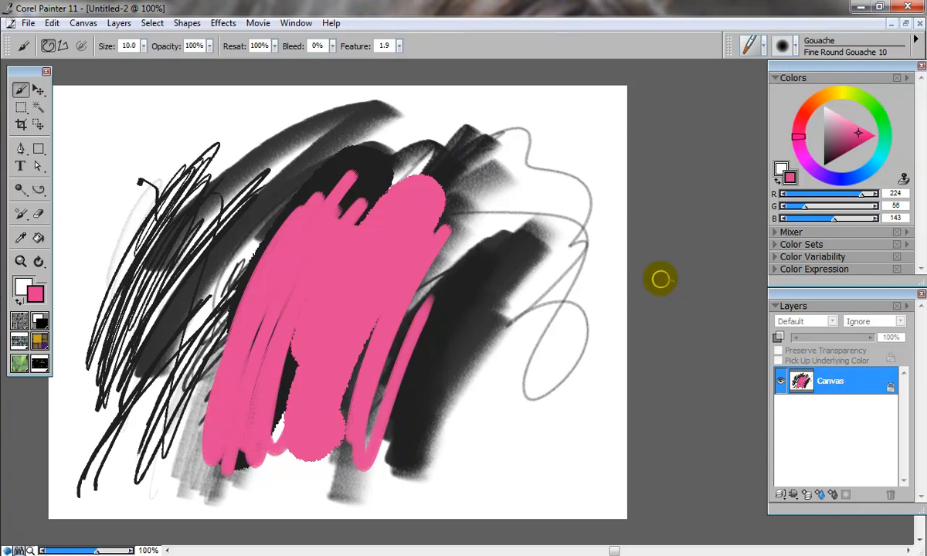
Step: Switch to the Watercolor Soft Runny Wash brush, pick a blue colour, and paint a wash across the canvas
left_click(764, 48)
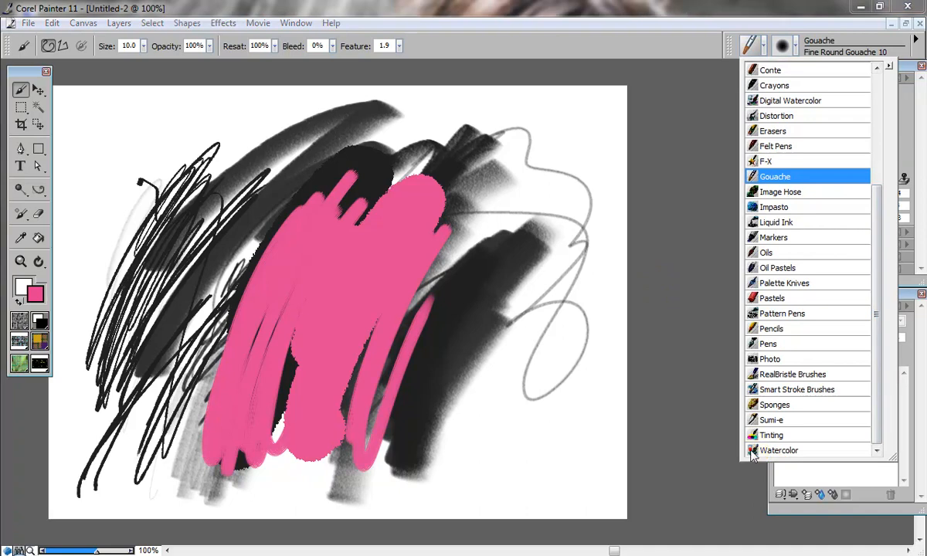
left_click(777, 450)
left_click(845, 179)
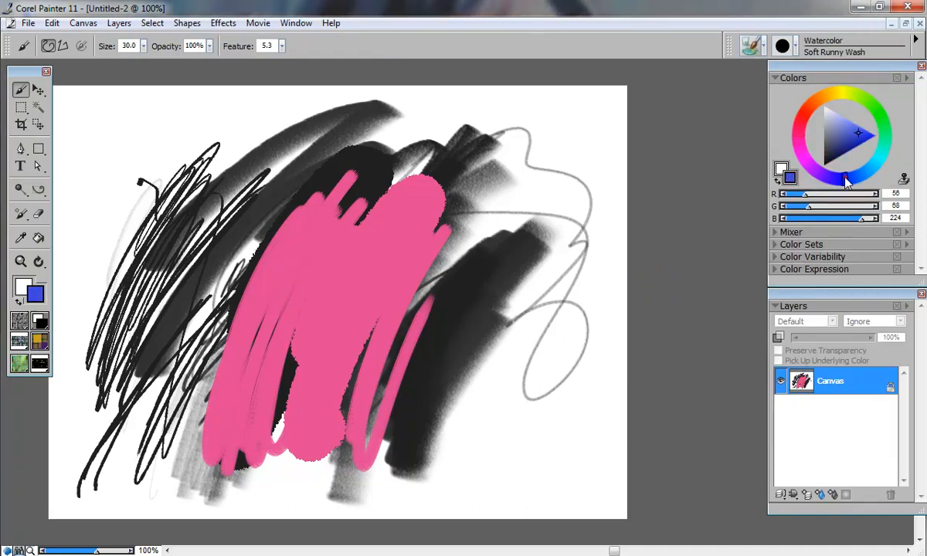
mouse_move(58, 309)
left_mouse_down()
mouse_move(533, 191)
mouse_move(176, 296)
mouse_move(441, 186)
mouse_move(219, 306)
mouse_move(543, 172)
mouse_move(540, 188)
mouse_move(306, 326)
mouse_move(569, 197)
mouse_move(414, 284)
mouse_move(234, 439)
mouse_move(548, 238)
mouse_move(186, 532)
left_mouse_up()
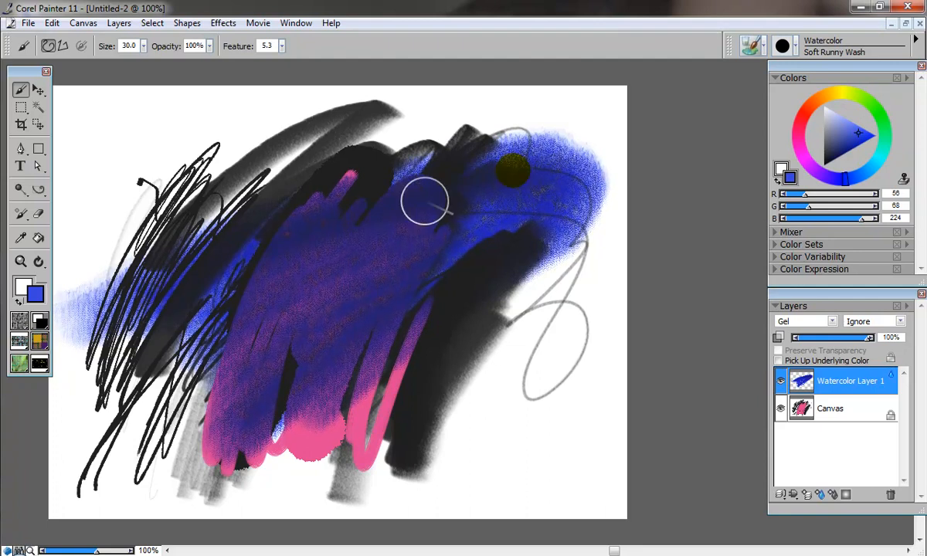
Step: Pick a red colour and paint red watercolor washes over the centre and upper right
left_click(806, 118)
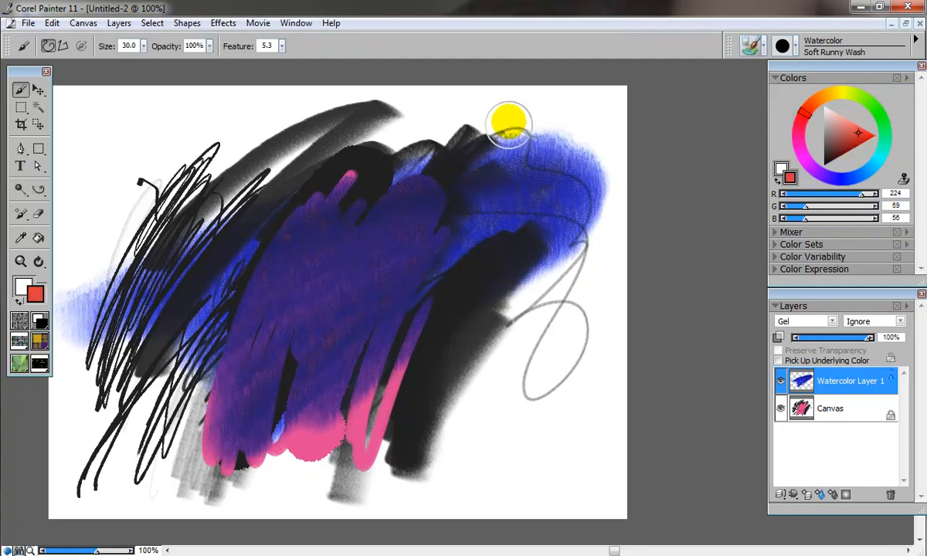
mouse_move(494, 149)
left_mouse_down()
mouse_move(410, 421)
mouse_move(395, 139)
mouse_move(362, 303)
mouse_move(350, 442)
mouse_move(312, 179)
mouse_move(255, 450)
mouse_move(294, 386)
mouse_move(625, 141)
mouse_move(182, 425)
left_mouse_up()
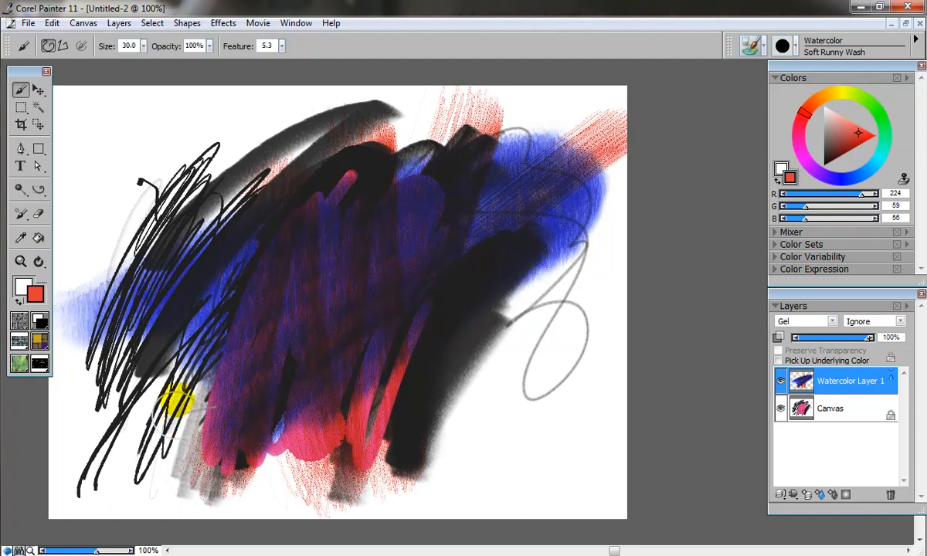
mouse_move(267, 245)
left_mouse_down()
mouse_move(333, 234)
mouse_move(258, 337)
mouse_move(243, 384)
mouse_move(285, 244)
mouse_move(235, 406)
mouse_move(293, 366)
mouse_move(380, 246)
mouse_move(462, 181)
mouse_move(293, 352)
mouse_move(214, 406)
mouse_move(153, 422)
mouse_move(146, 409)
mouse_move(177, 328)
mouse_move(282, 218)
mouse_move(394, 147)
mouse_move(522, 129)
mouse_move(567, 198)
mouse_move(264, 376)
mouse_move(139, 425)
mouse_move(145, 373)
left_mouse_up()
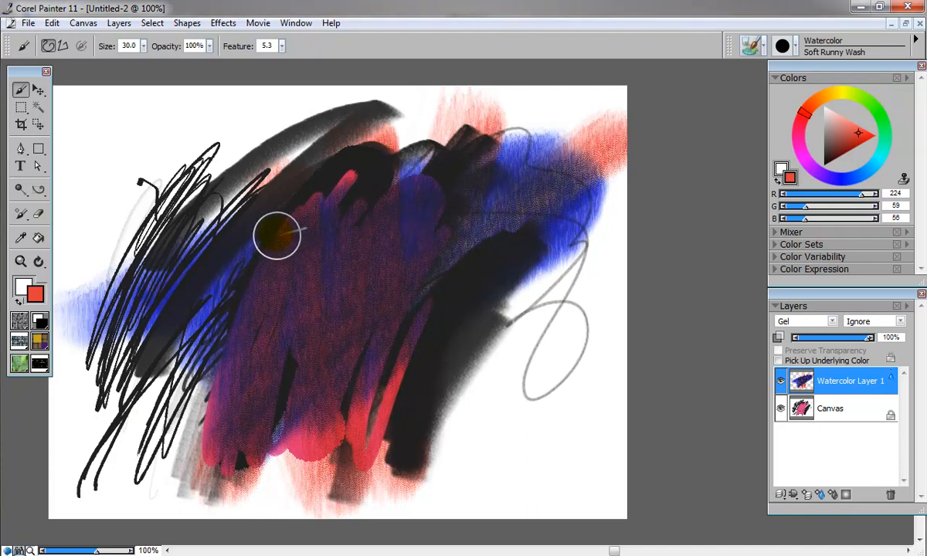
Step: Set the main colour to black
left_click(824, 106)
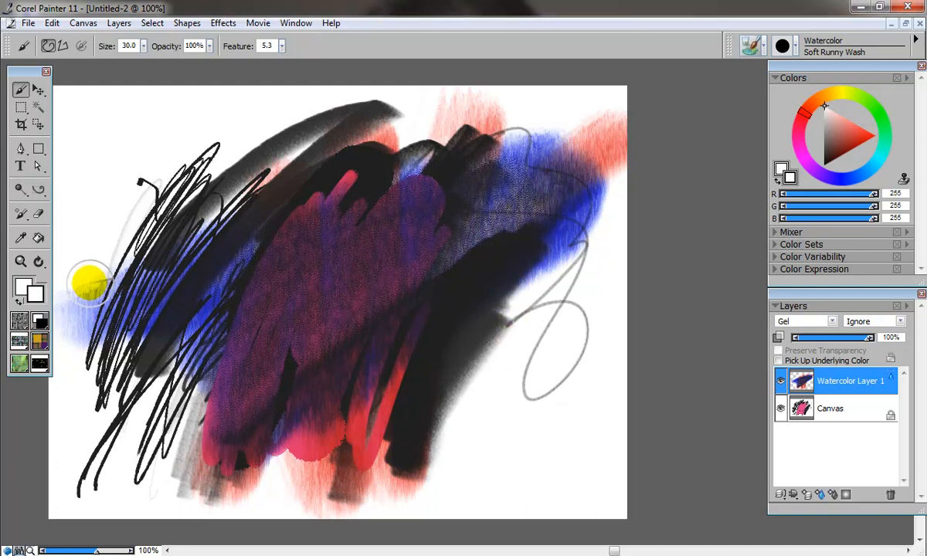
left_click_drag(830, 149, 809, 186)
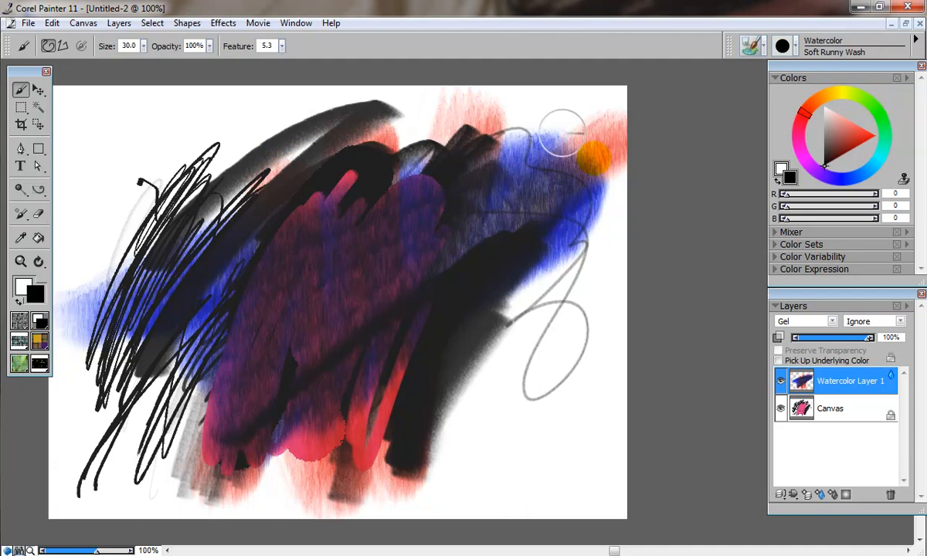
Step: Rotate the canvas view freely with the Rotate Page tool, then reset the rotation
key("e")
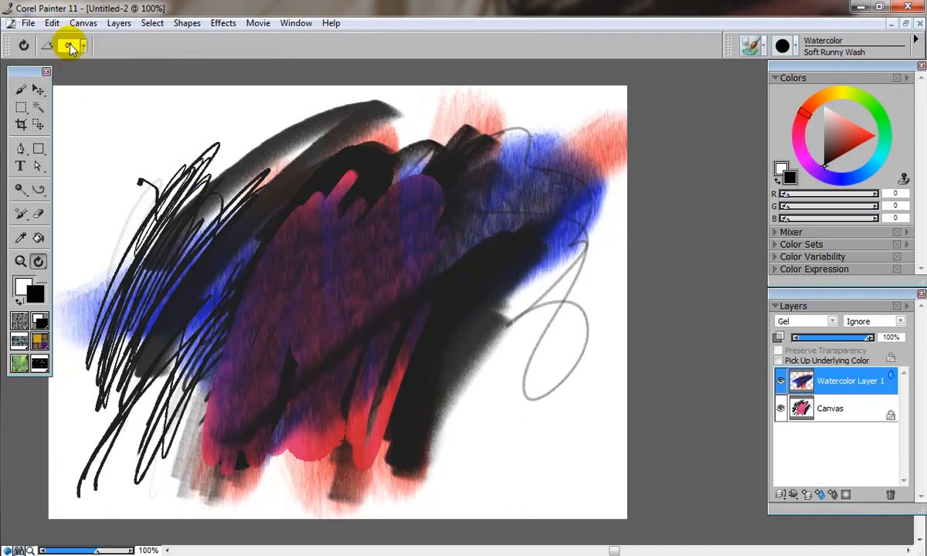
left_click_drag(137, 201, 193, 286)
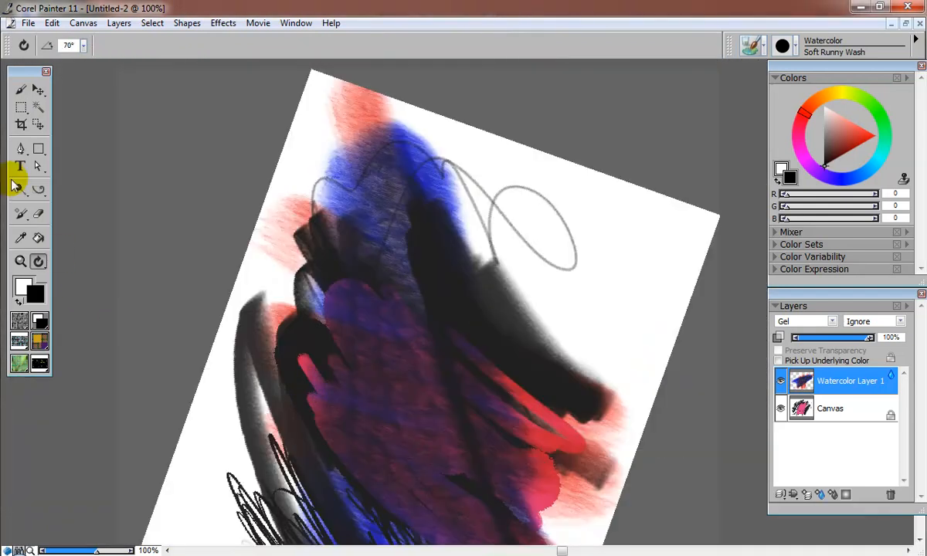
left_click(23, 45)
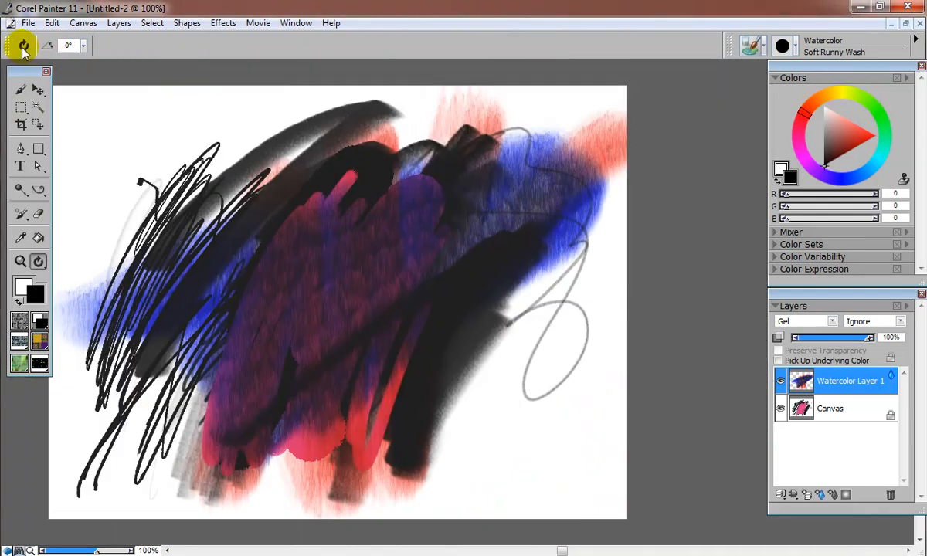
Step: Rotate the canvas view, set the rotation angle to 90°, then reset the rotation to 0°
left_click_drag(217, 140, 206, 106)
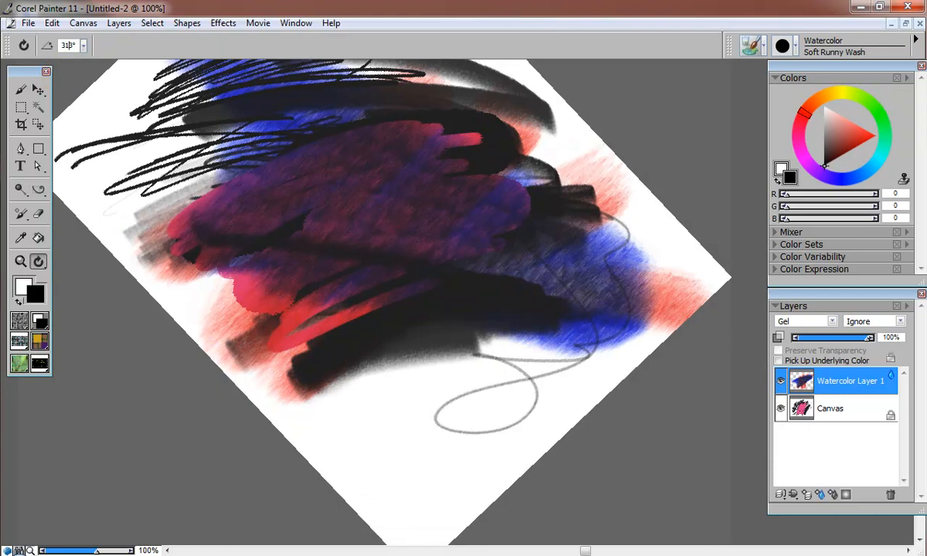
type("90")
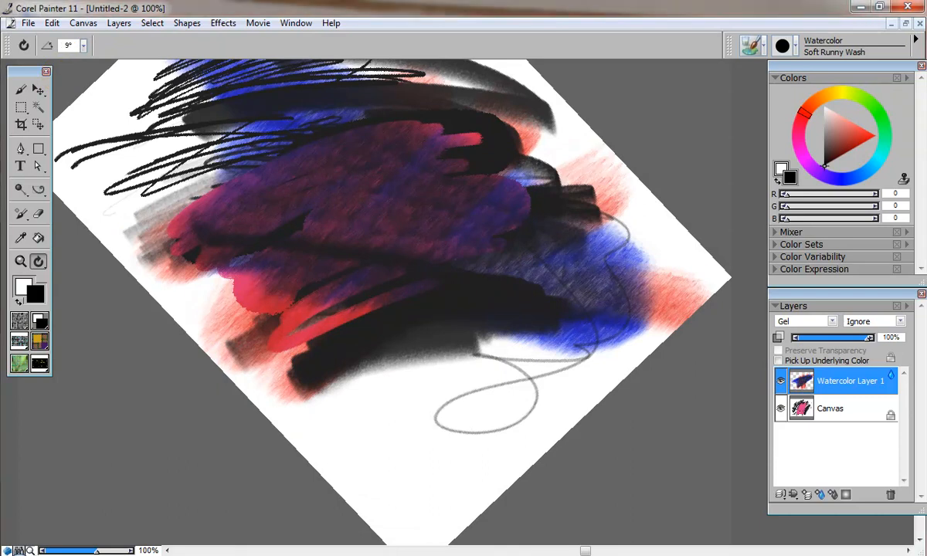
key("Return")
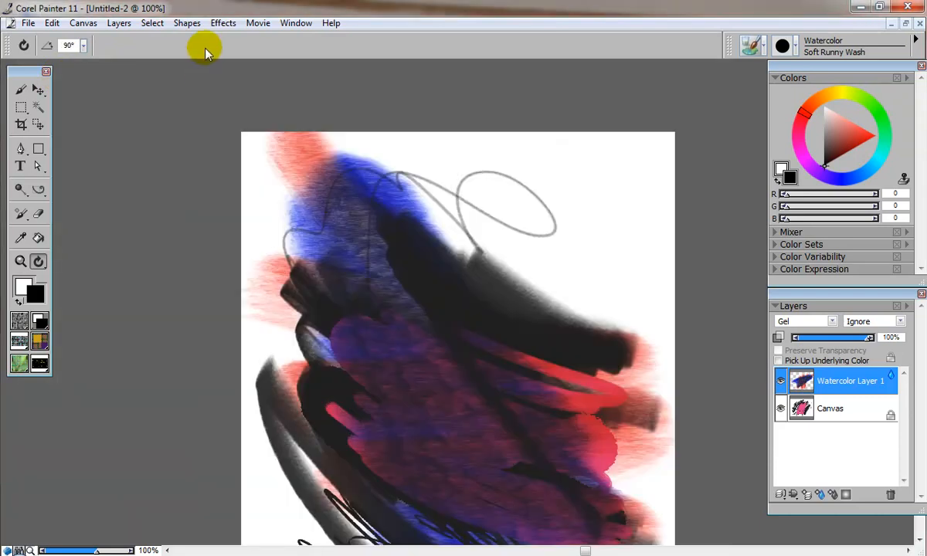
left_click(23, 44)
Step: Pan and zoom the canvas view, returning to 100% zoom
mouse_move(322, 286)
left_mouse_down()
mouse_move(414, 265)
mouse_move(420, 311)
mouse_move(419, 246)
left_mouse_up()
left_click_drag(369, 263, 425, 207)
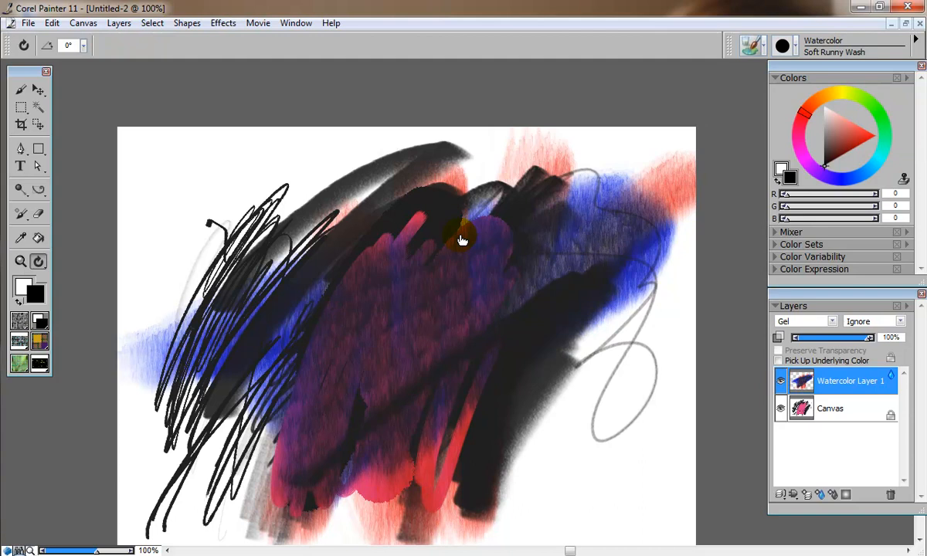
scroll(461, 241, "up", 3)
scroll(461, 240, "down", 5)
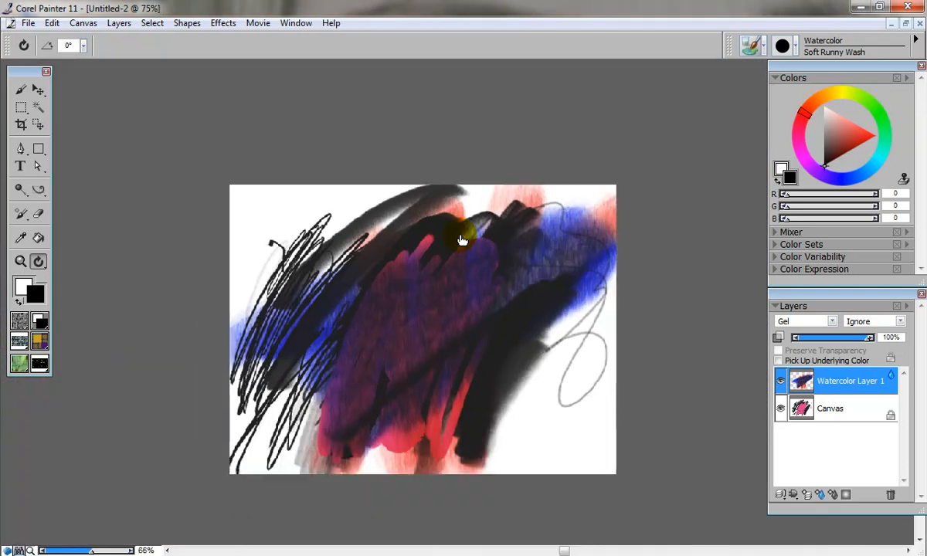
scroll(461, 240, "down", 2)
left_click(461, 240)
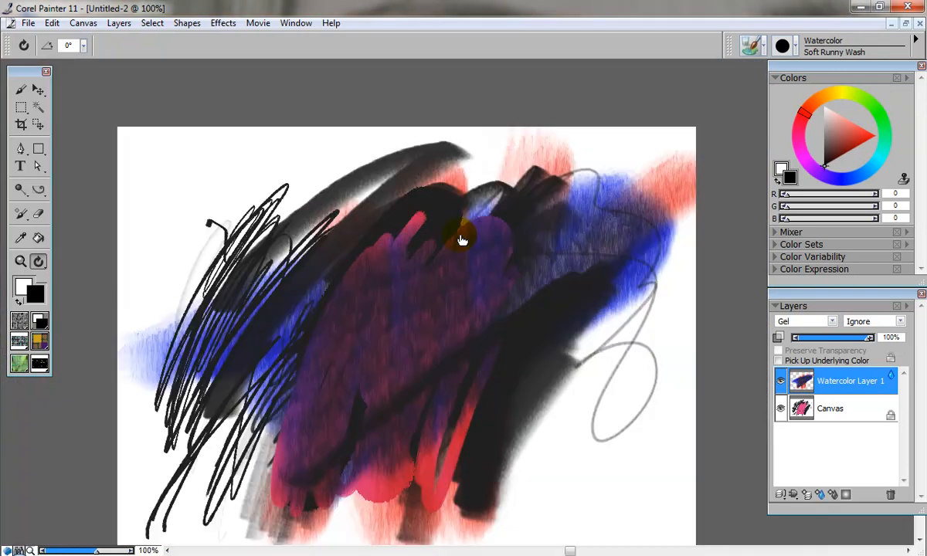
left_click_drag(246, 356, 257, 283)
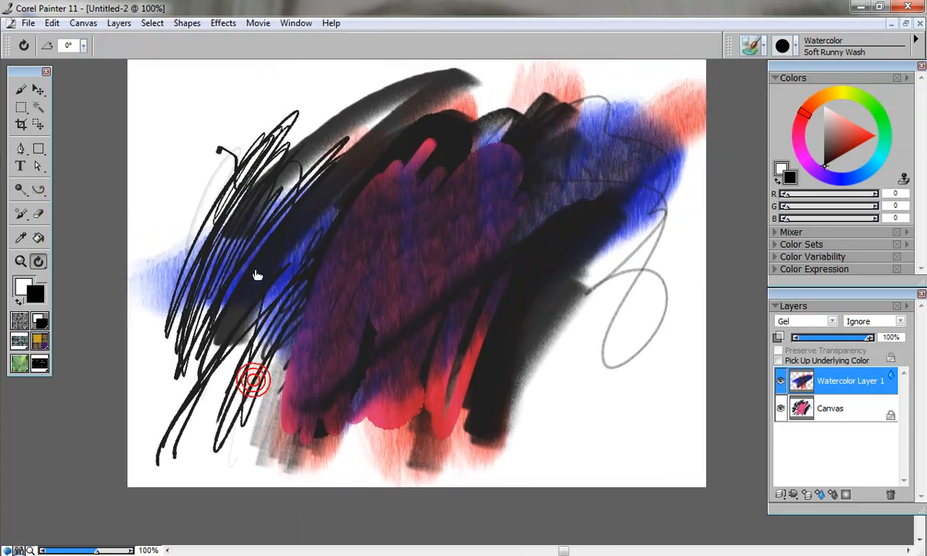
Step: Select the Brush tool and switch the active layer between Watercolor Layer 1 and Canvas, ending on Canvas
left_click(21, 92)
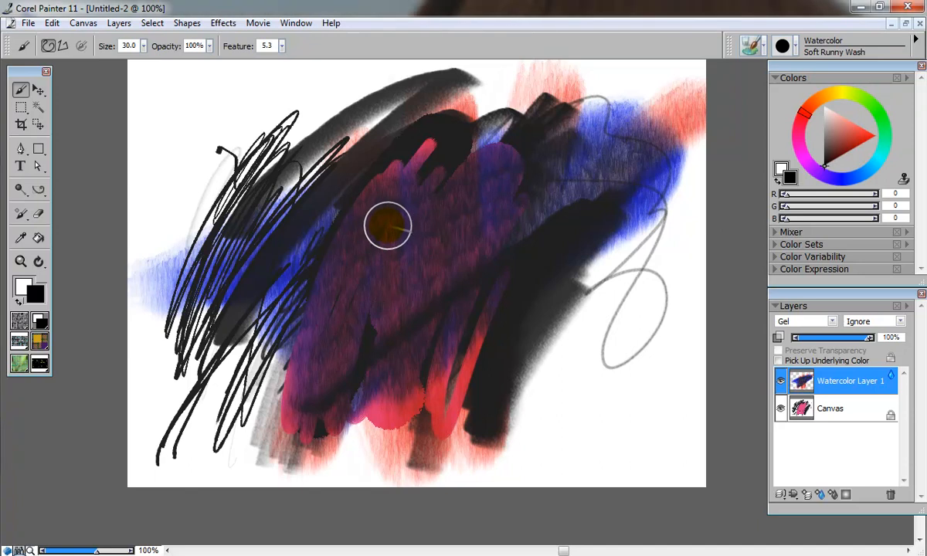
left_click(831, 410)
left_click(827, 382)
left_click(829, 408)
left_click(823, 379)
left_click(825, 411)
left_click(824, 380)
left_click(824, 410)
left_click(788, 379)
left_click(805, 414)
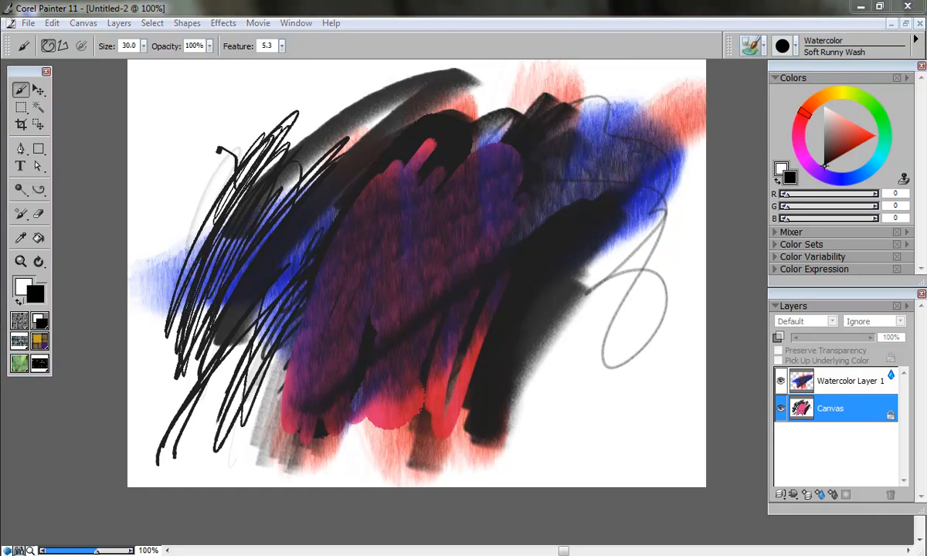
Step: Switch to the Oils Fine Camel 10 brush, make the Canvas layer active, and paint a black stroke near the lower right
left_click(753, 45)
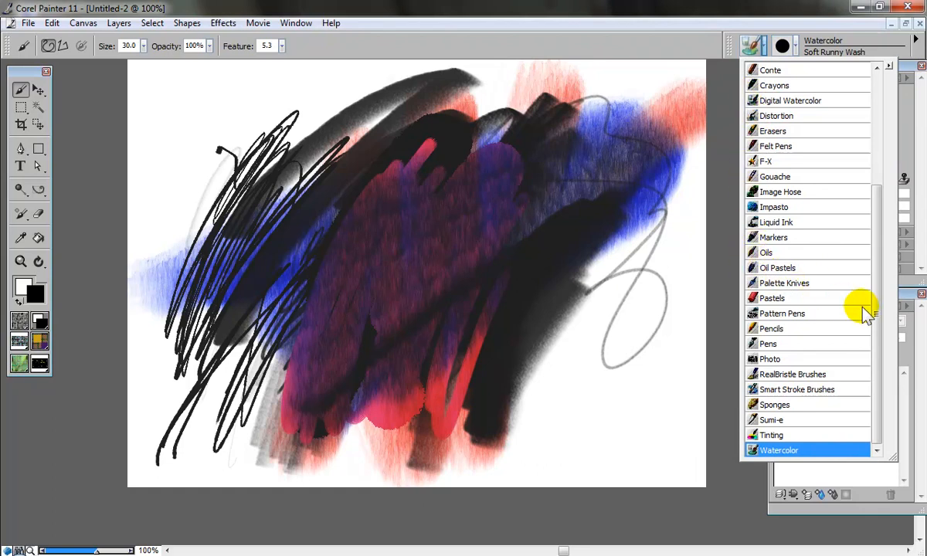
left_click(751, 254)
left_click(821, 380)
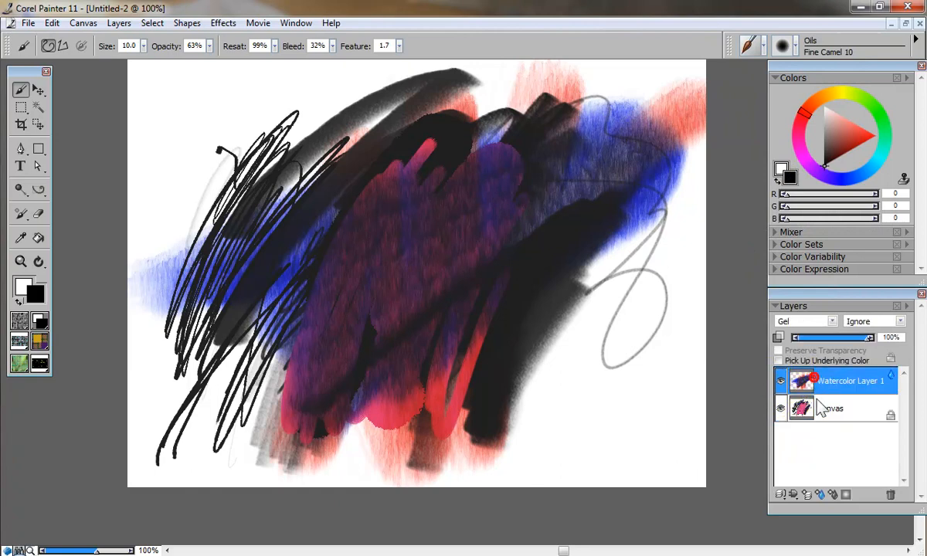
left_click(813, 406)
mouse_move(534, 382)
left_mouse_down()
mouse_move(594, 373)
mouse_move(641, 298)
left_mouse_up()
Step: Pick a salmon red colour (R 209, G 97, B 95) and paint a broad oil stroke down the canvas's left side
left_click(847, 133)
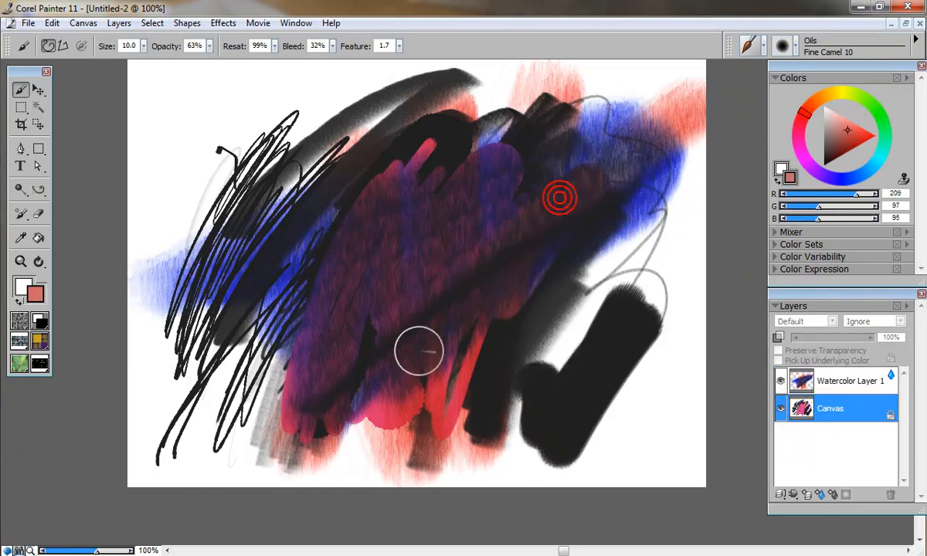
mouse_move(283, 182)
left_mouse_down()
mouse_move(208, 186)
mouse_move(245, 162)
mouse_move(241, 180)
mouse_move(155, 284)
mouse_move(292, 380)
left_mouse_up()
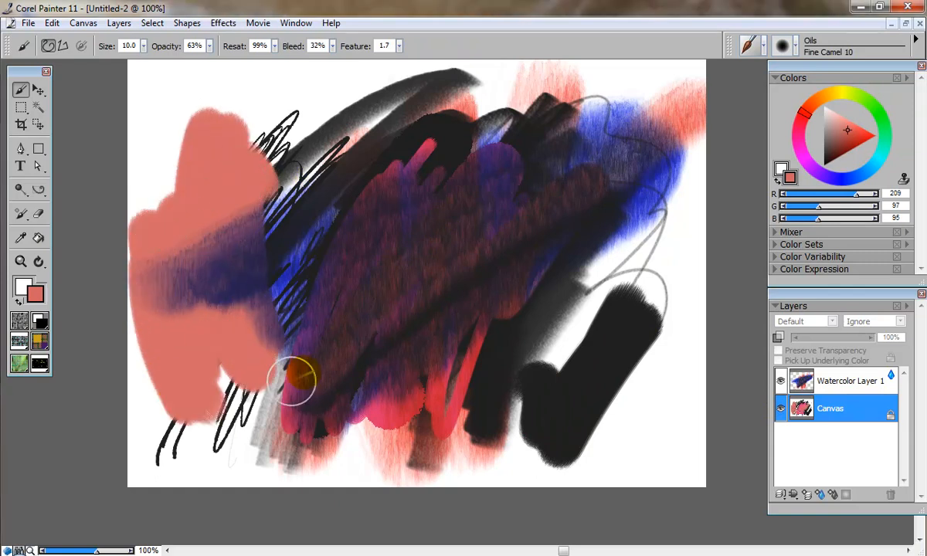
Step: Make Watercolor Layer 1 active, switch to the Watercolor Soft Runny Wash brush, and paint a wash stroke toward the upper left
left_click(788, 380)
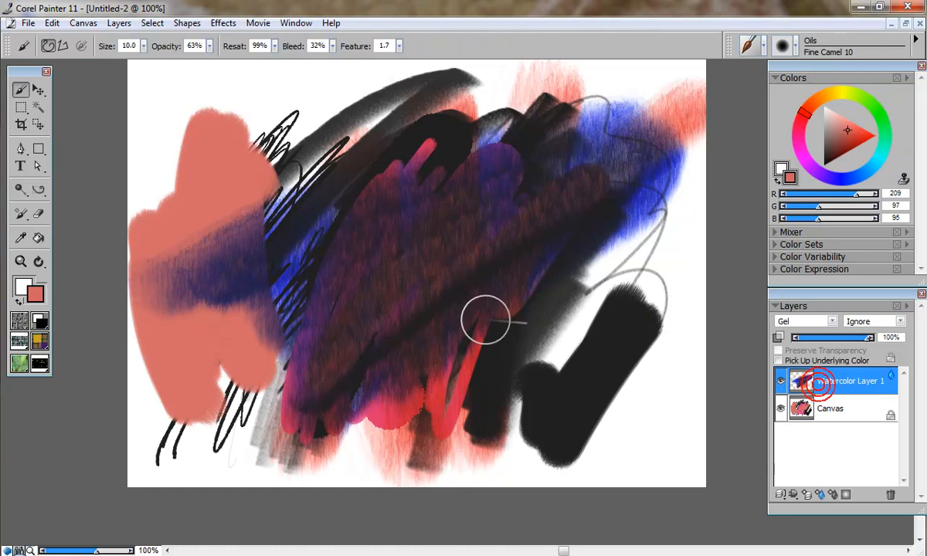
left_click(748, 45)
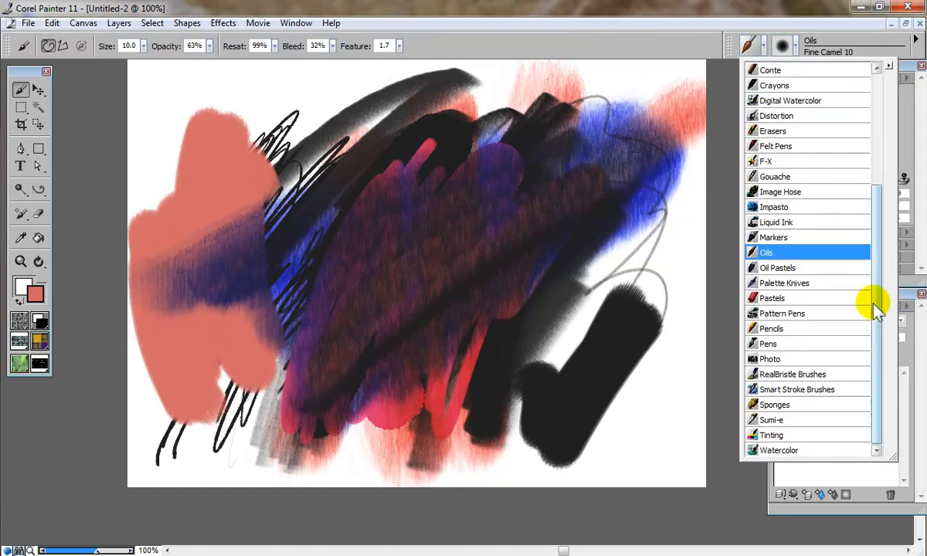
left_click(777, 450)
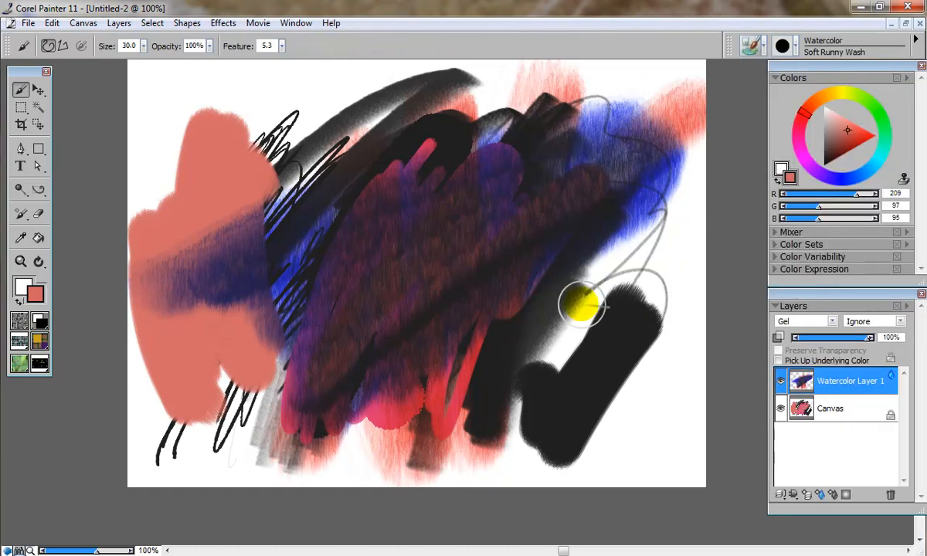
mouse_move(226, 223)
left_mouse_down()
mouse_move(210, 132)
mouse_move(328, 66)
left_mouse_up()
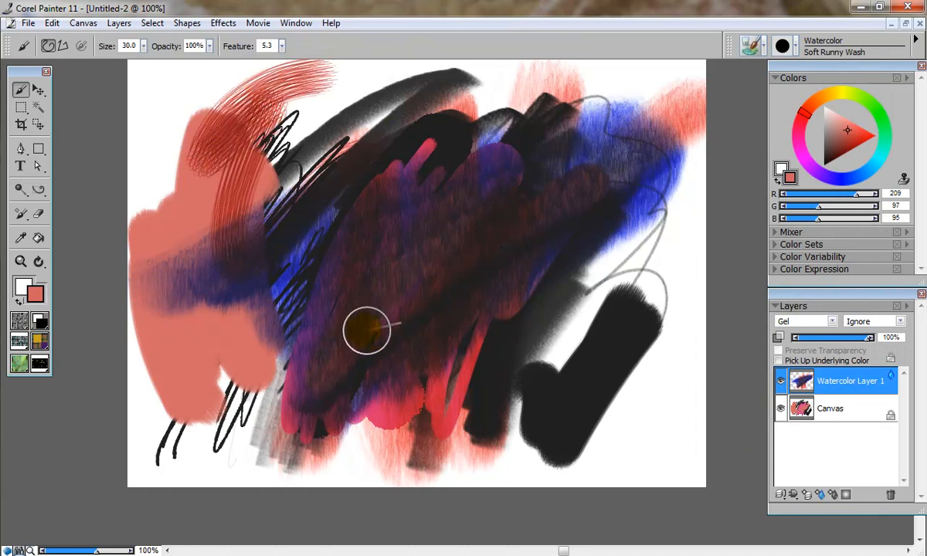
Step: Switch to the Sumi-e Opaque Bristle Sumi-e brush on the Canvas layer and paint a blue stroke near the lower right
right_click(516, 187)
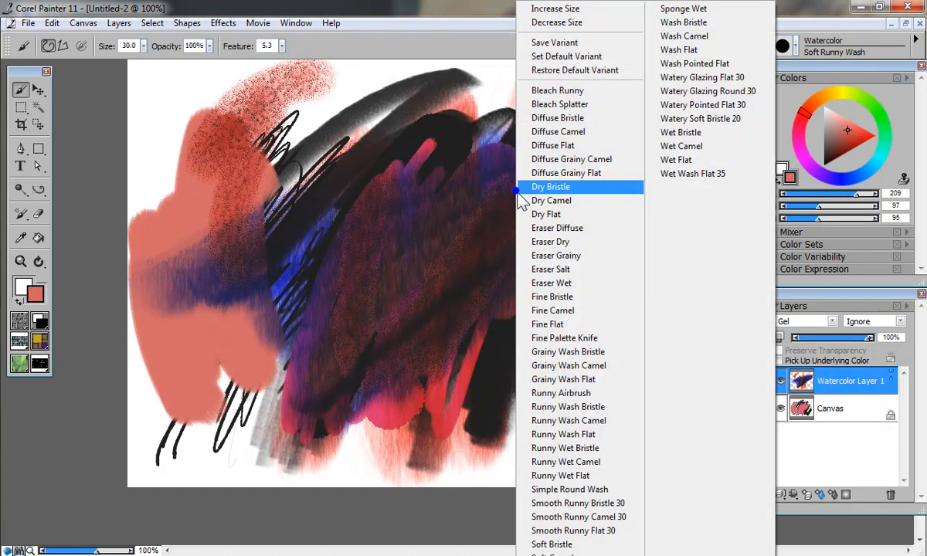
left_click(795, 11)
left_click(763, 44)
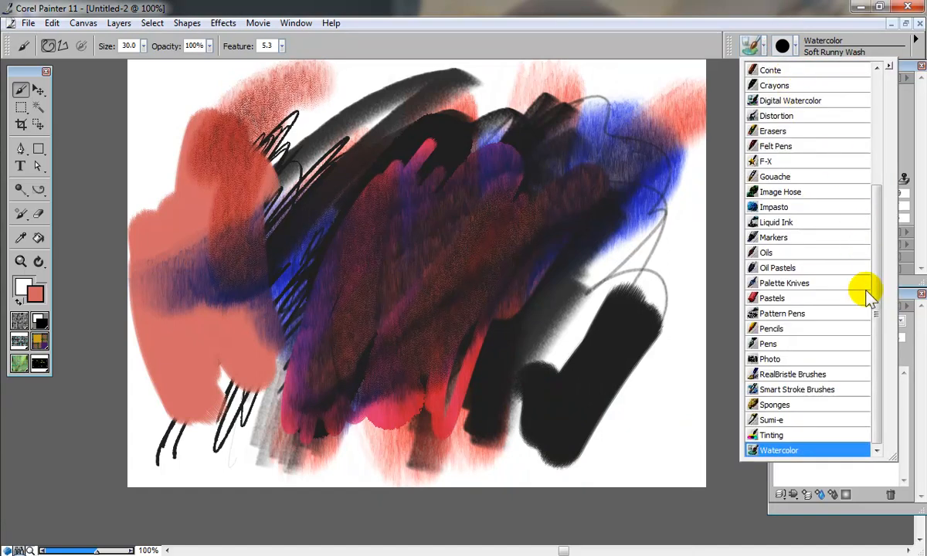
left_click(751, 419)
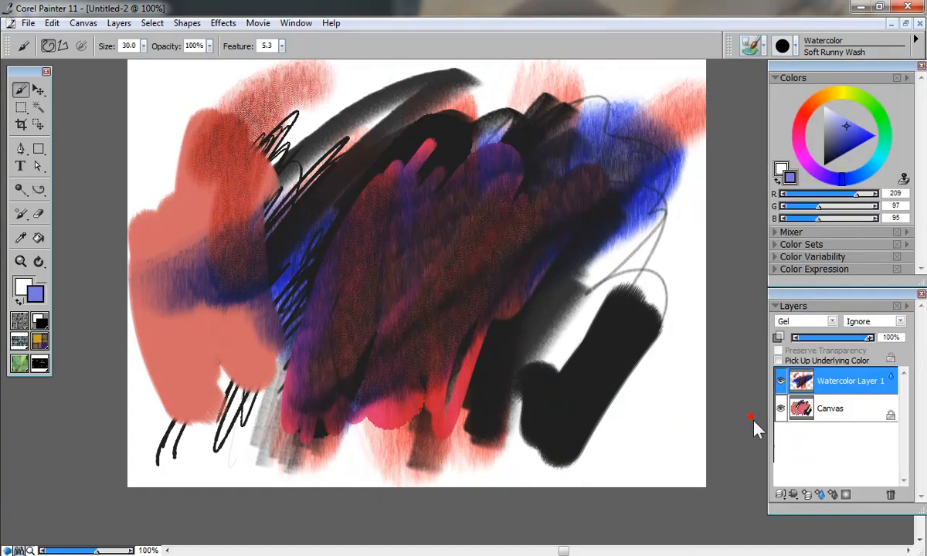
left_click(466, 443)
left_click(550, 299)
left_click(800, 408)
left_click_drag(515, 426, 496, 461)
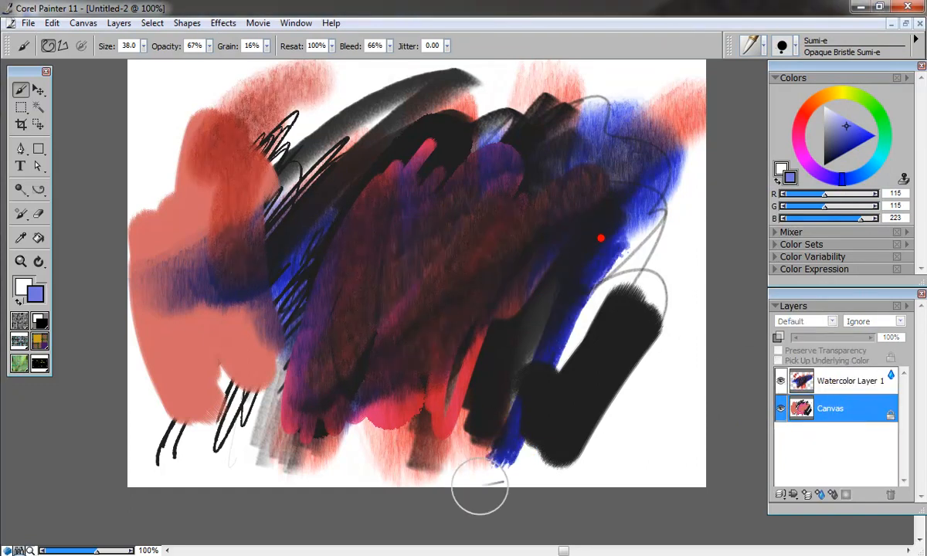
Step: Pick black, reduce the brush size to 26, and paint thick black Sumi-e strokes down the left and across the top
left_click(839, 145)
left_click_drag(211, 235, 322, 324)
key("bracketleft")
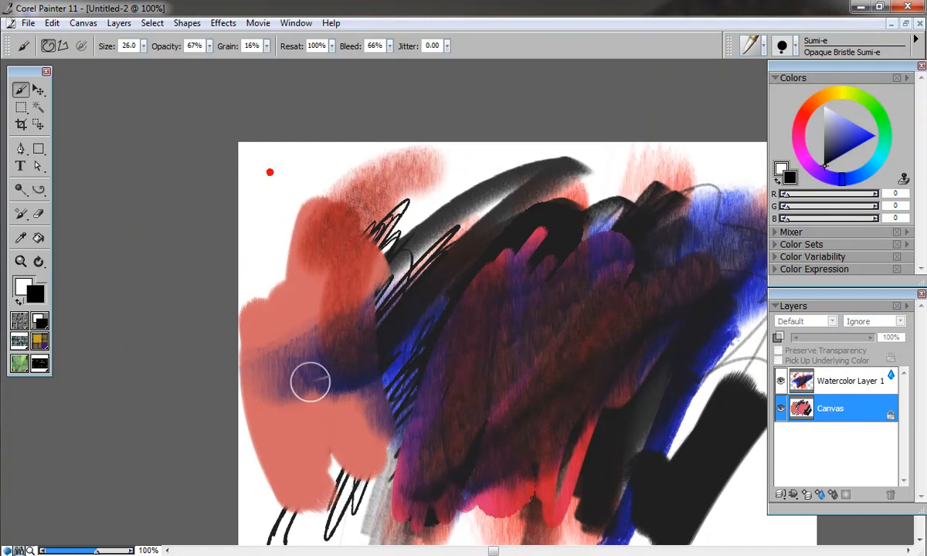
left_click_drag(264, 214, 298, 421)
left_click_drag(331, 199, 301, 406)
mouse_move(362, 206)
left_mouse_down()
mouse_move(507, 166)
mouse_move(611, 185)
left_mouse_up()
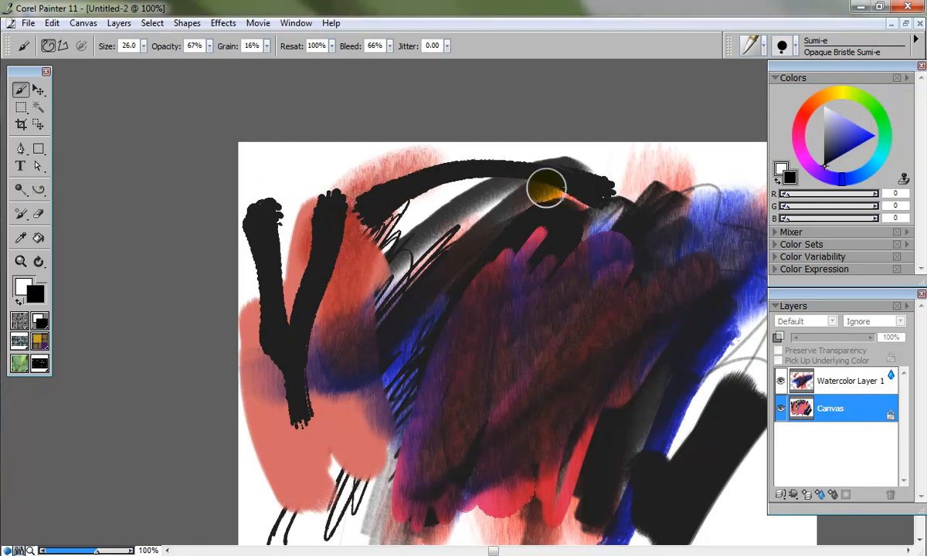
Step: Paint more sweeping black Sumi-e strokes across the middle, bottom and right side of the canvas
left_click_drag(528, 186, 386, 463)
mouse_move(534, 308)
left_mouse_down()
mouse_move(438, 442)
mouse_move(299, 525)
left_mouse_up()
mouse_move(265, 459)
left_mouse_down()
mouse_move(292, 473)
mouse_move(672, 449)
left_mouse_up()
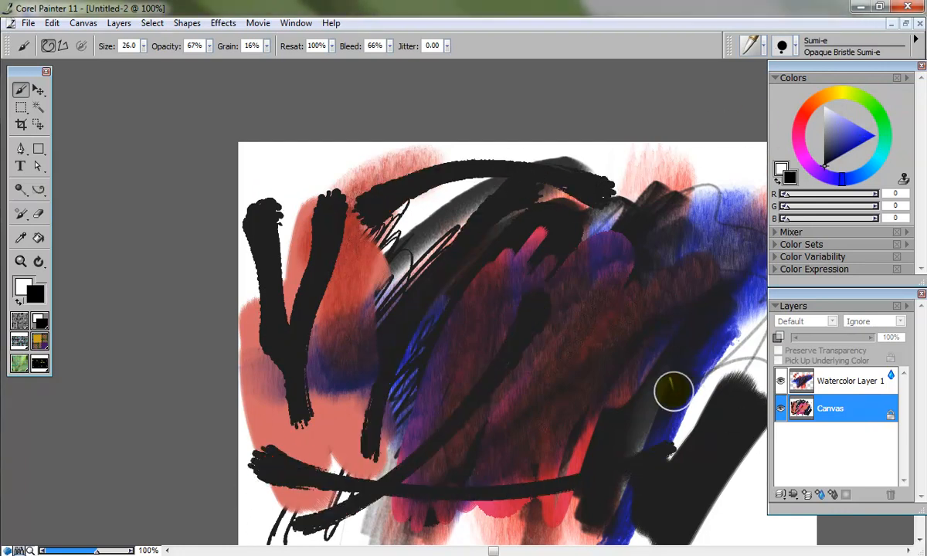
left_click_drag(586, 390, 409, 286)
mouse_move(595, 199)
left_mouse_down()
mouse_move(596, 377)
mouse_move(558, 458)
left_mouse_up()
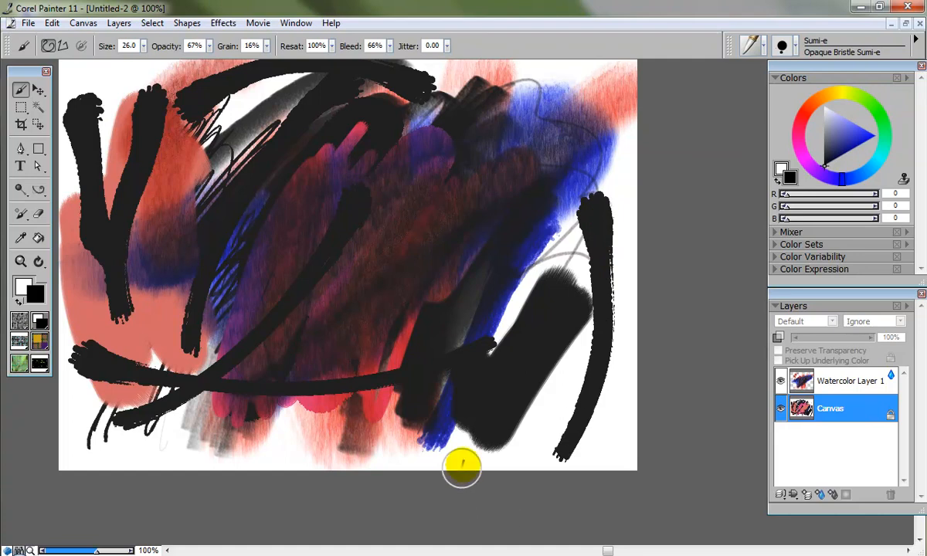
left_click_drag(513, 377, 629, 139)
left_click_drag(568, 117, 357, 405)
mouse_move(387, 250)
left_mouse_down()
mouse_move(525, 319)
mouse_move(472, 292)
left_mouse_up()
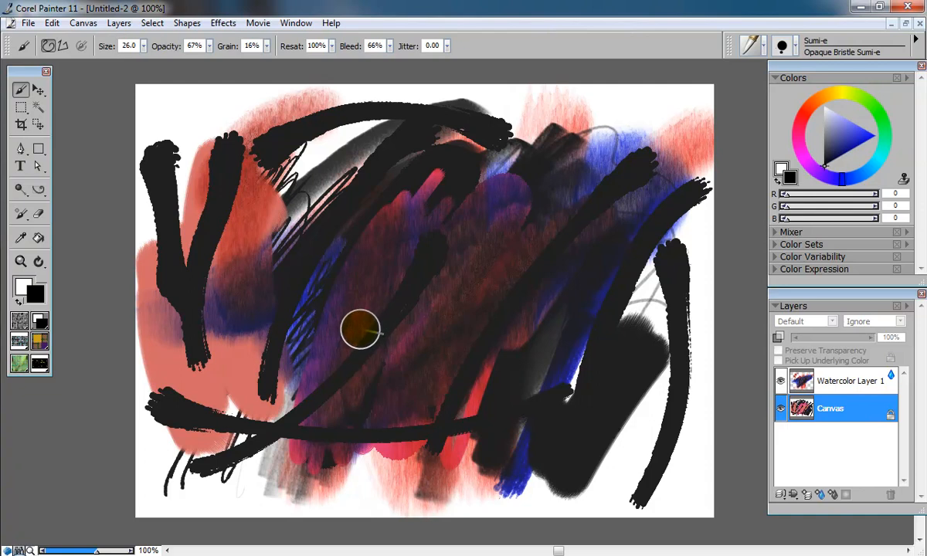
mouse_move(418, 318)
left_mouse_down()
mouse_move(422, 332)
mouse_move(526, 316)
mouse_move(298, 355)
mouse_move(356, 297)
mouse_move(380, 323)
left_mouse_up()
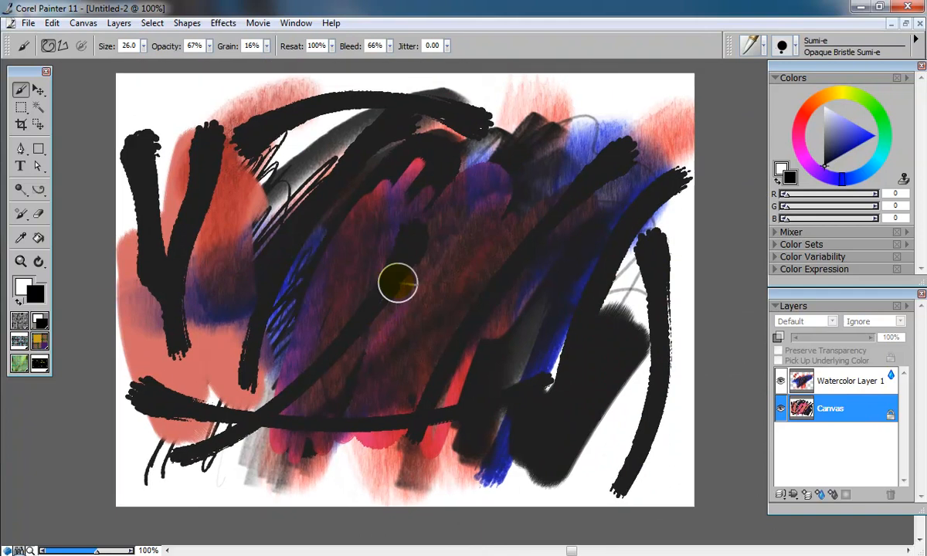